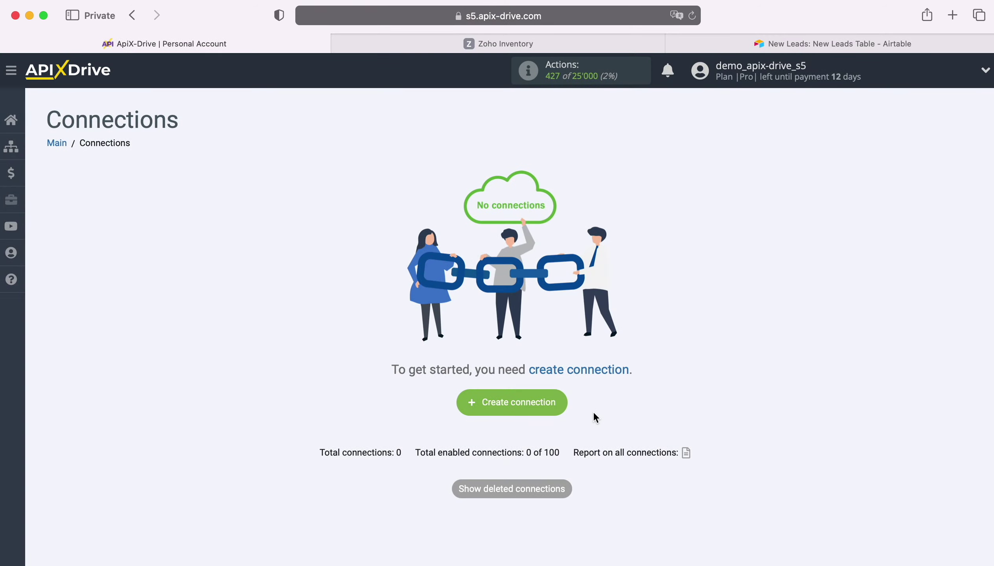
- Create a new connection with Zoho Inventory as the data source system
click(557, 399)
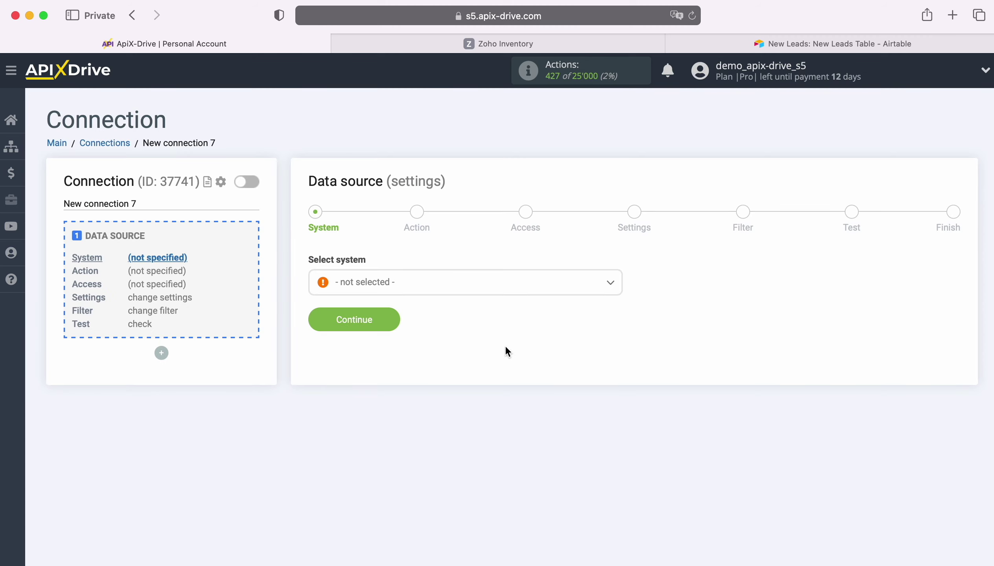
click(477, 281)
scroll(513, 406, down, 5)
scroll(527, 405, down, 20)
scroll(527, 405, down, 20)
scroll(527, 405, down, 20)
scroll(527, 404, down, 20)
scroll(526, 403, down, 2)
click(392, 469)
click(395, 319)
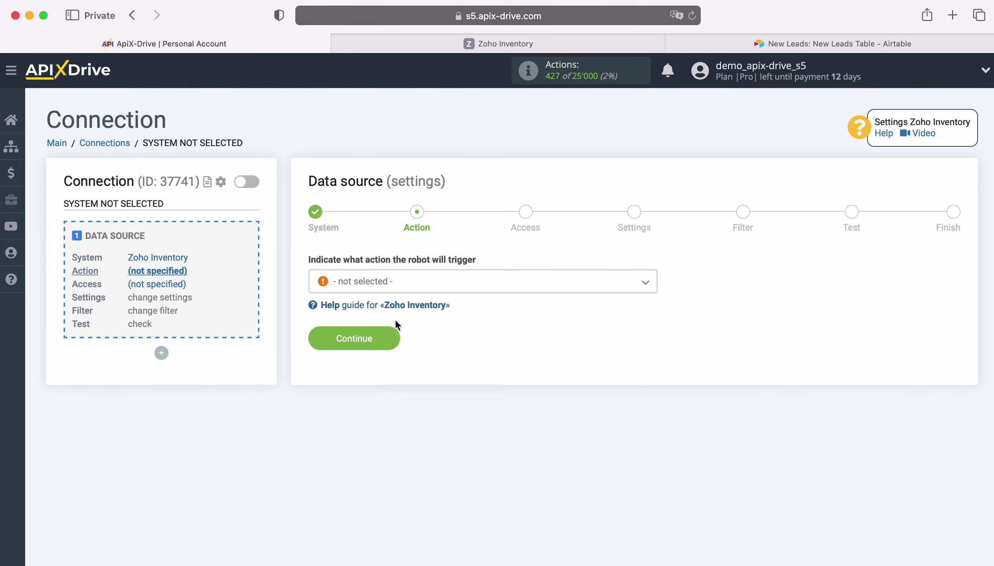
- Set the source action to Get CONTACTS (new)
click(436, 288)
click(379, 383)
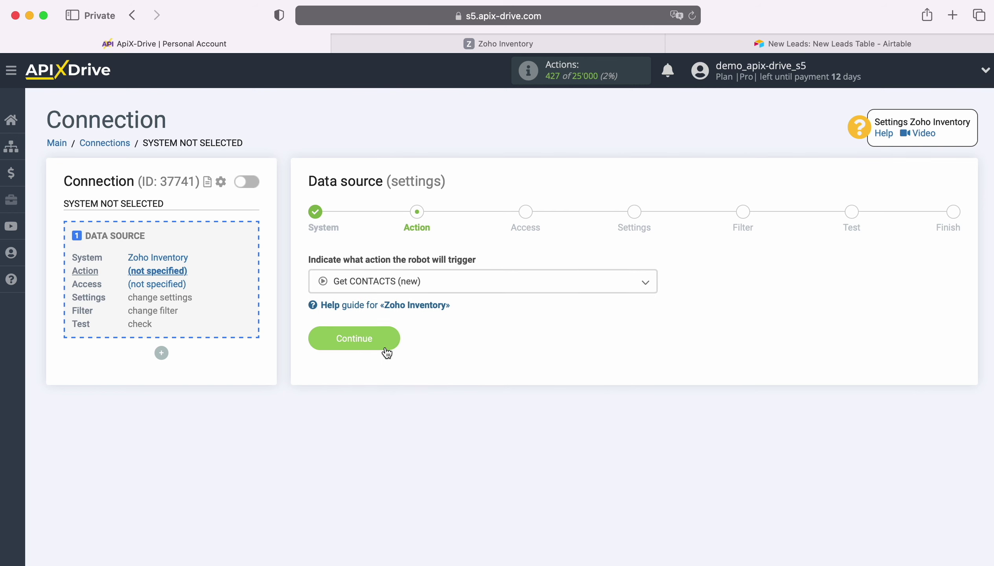
click(391, 337)
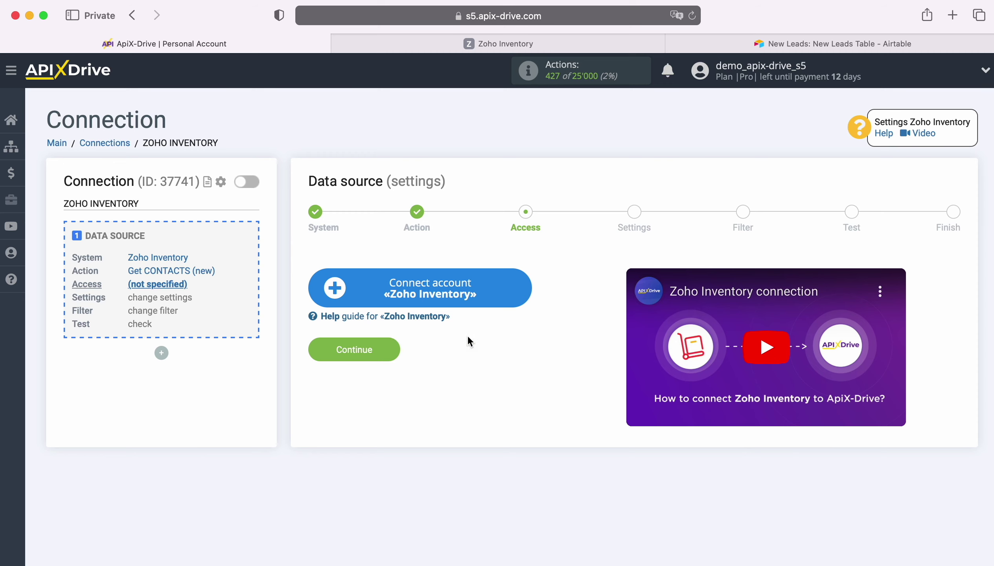
- Sign in to Zoho with the account e-mail and saved password, allow access, and select that login
click(522, 283)
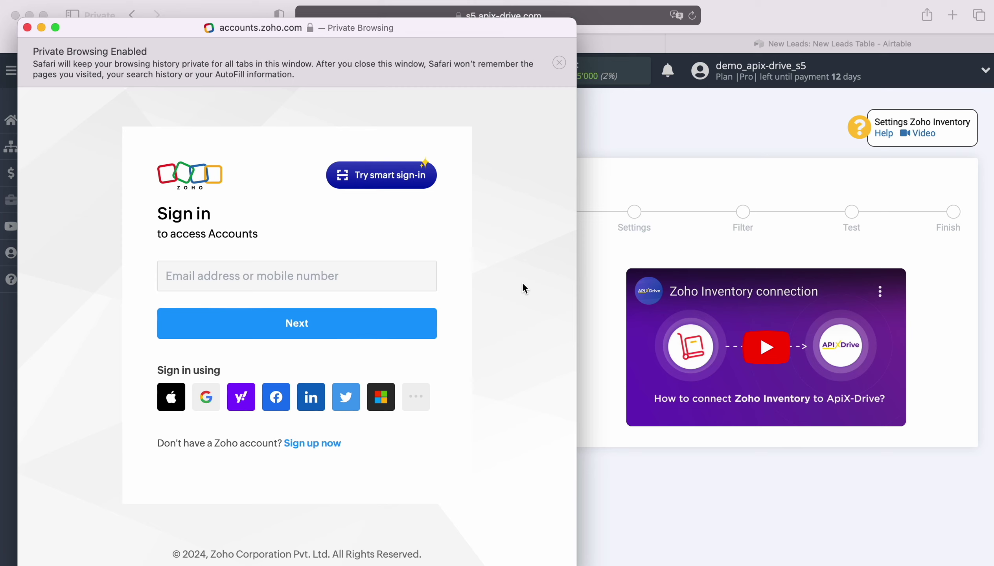
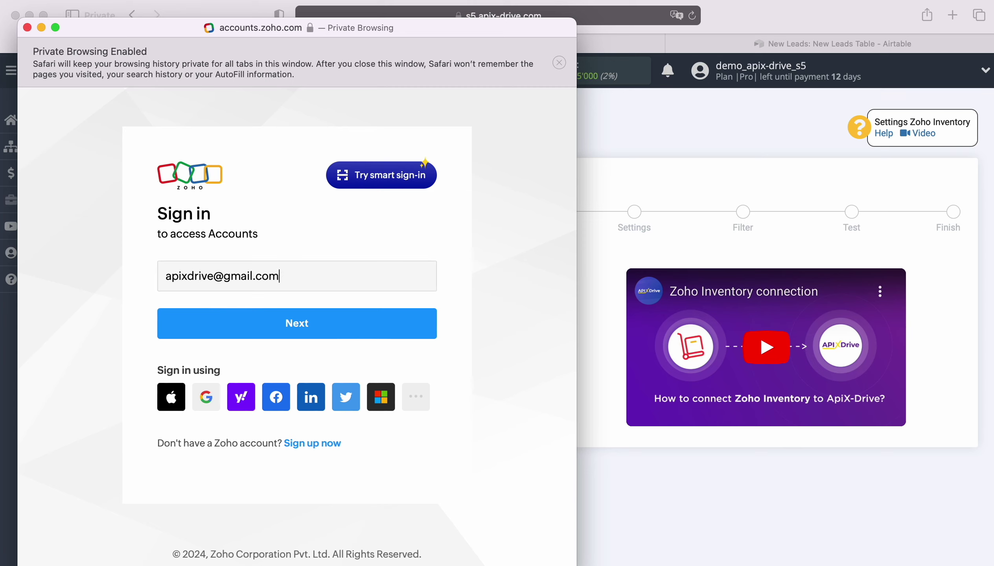
key(Return)
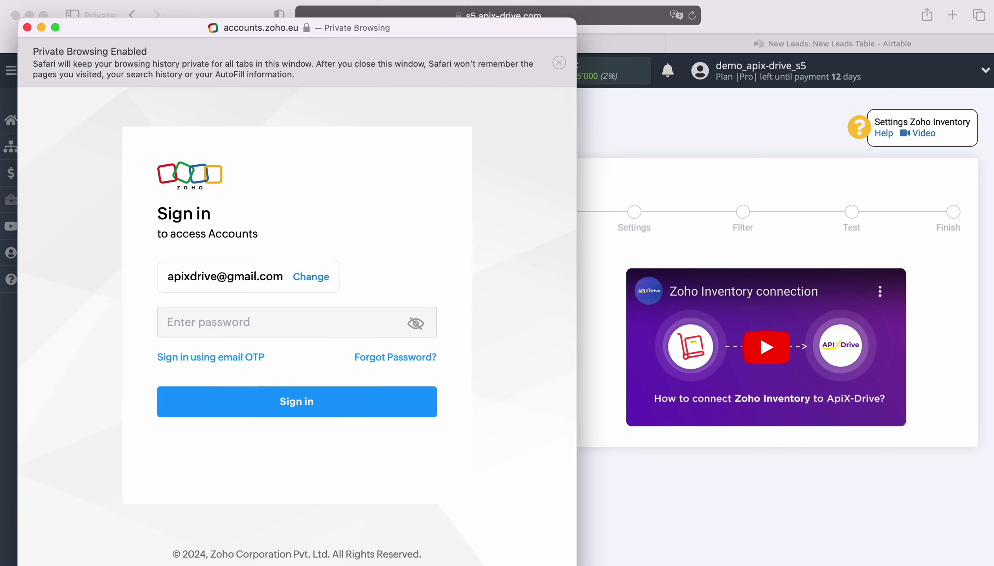
click(288, 324)
click(284, 350)
click(302, 399)
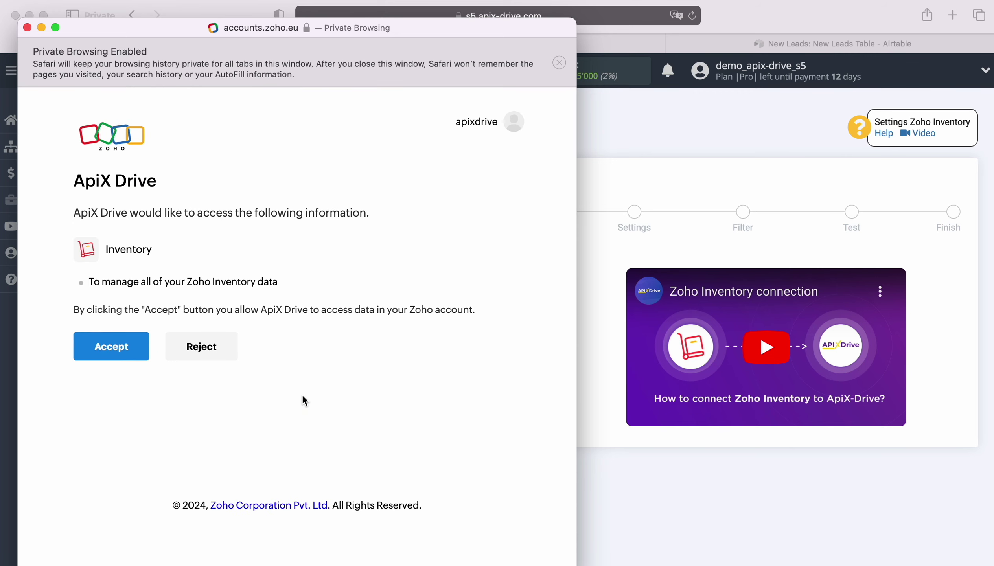
click(105, 352)
click(459, 292)
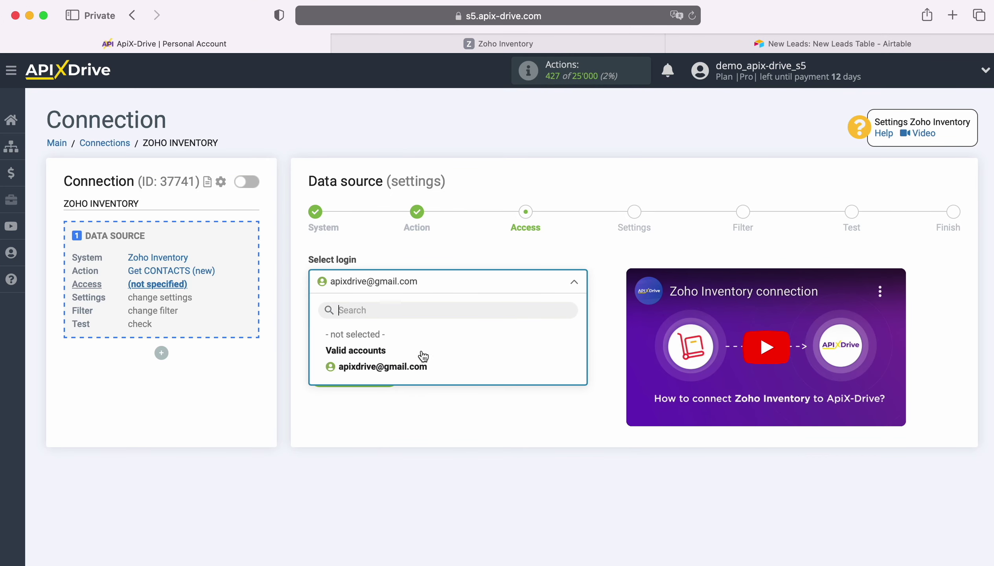
click(419, 365)
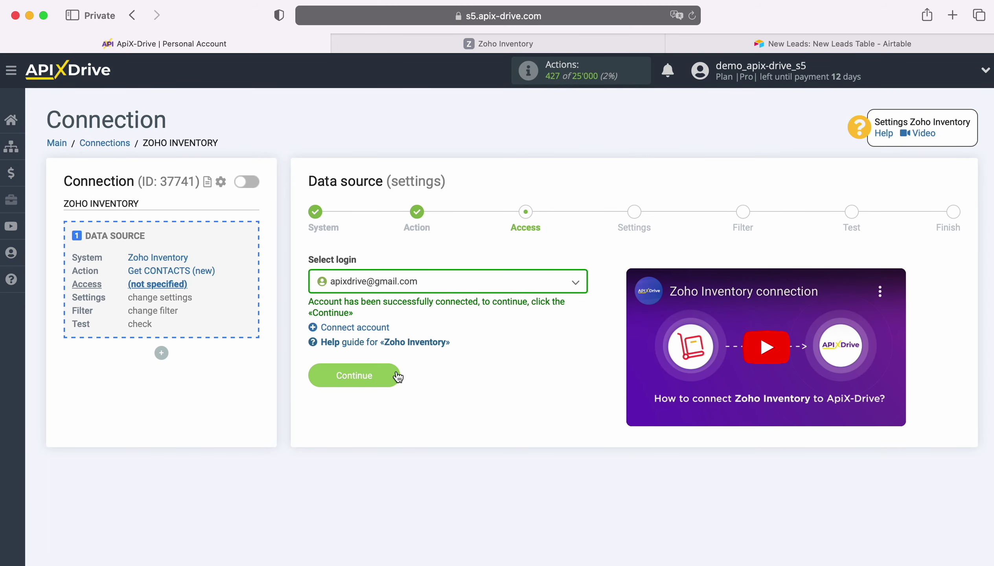
- Continue past settings and Filter, review the loaded test contact data, and finish the source setup
click(397, 373)
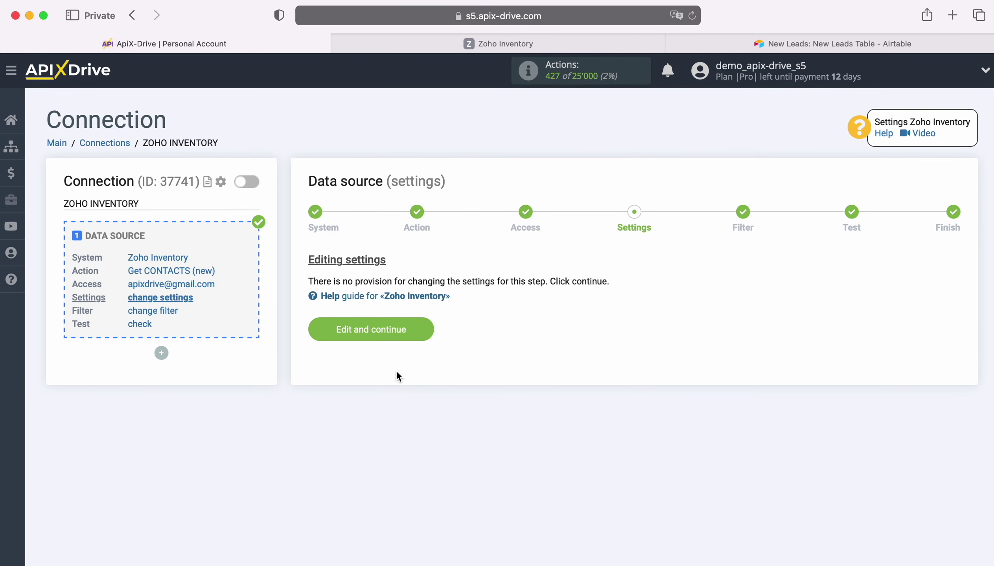
click(426, 327)
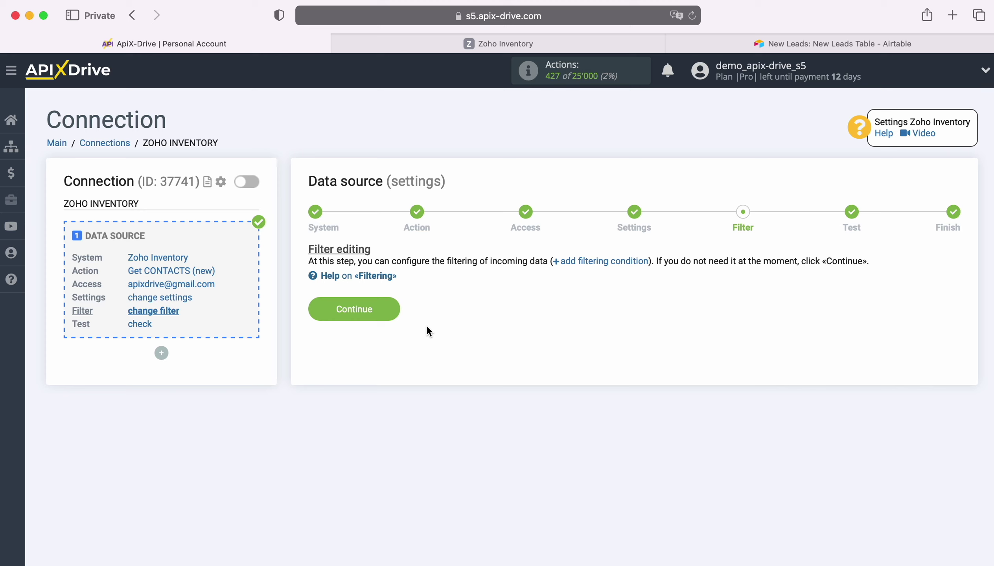
click(393, 305)
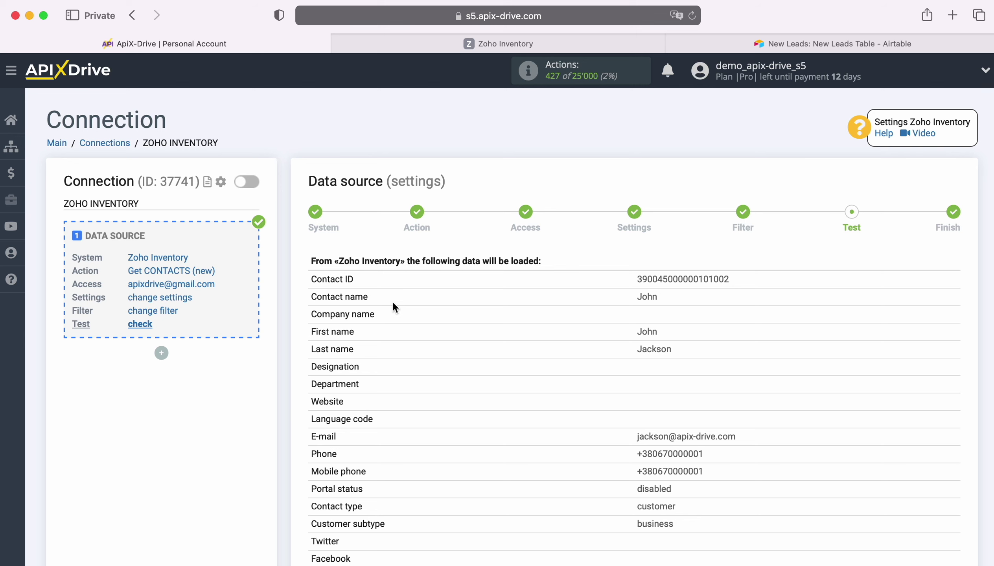
scroll(915, 366, down, 5)
scroll(916, 366, down, 7)
scroll(915, 364, down, 2)
click(949, 510)
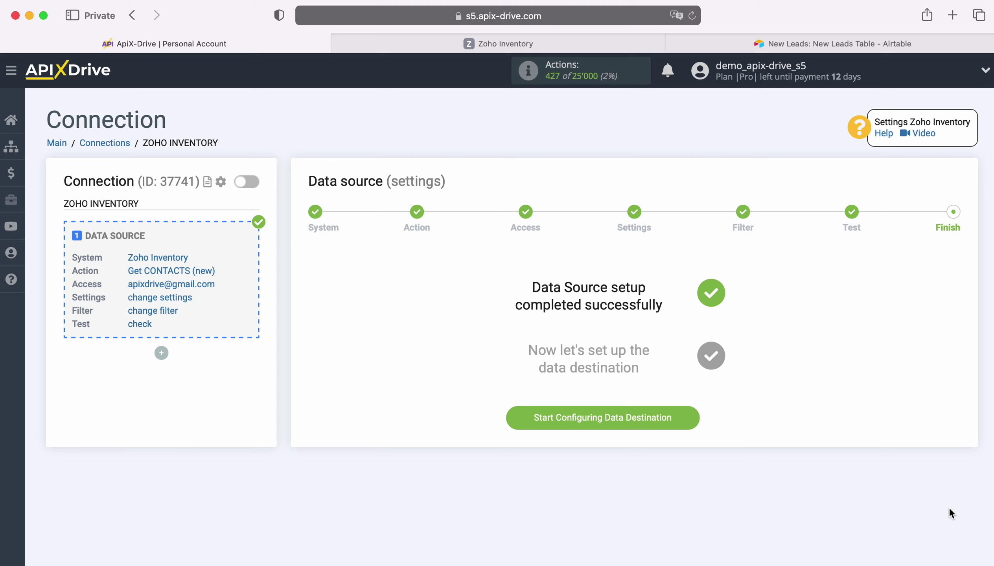
- Set up the data destination as Airtable with the Add ROW action
click(689, 413)
click(477, 291)
scroll(457, 395, down, 2)
click(390, 396)
click(393, 319)
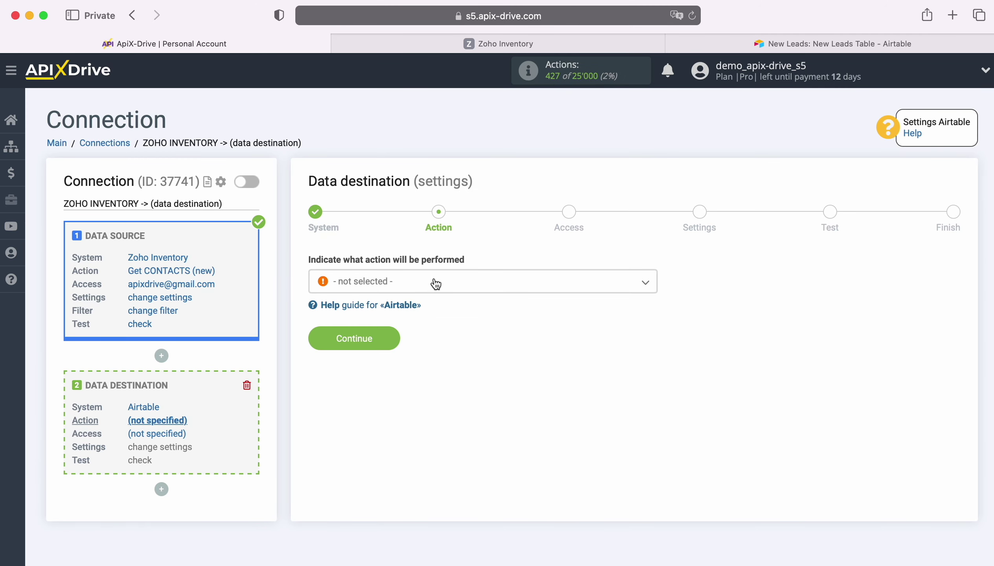
click(436, 282)
click(378, 351)
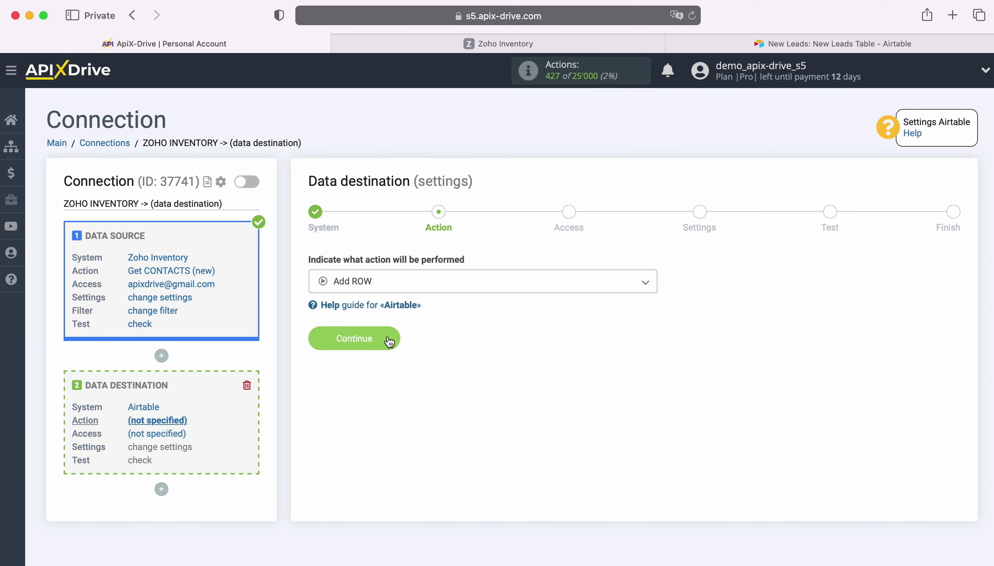
click(389, 341)
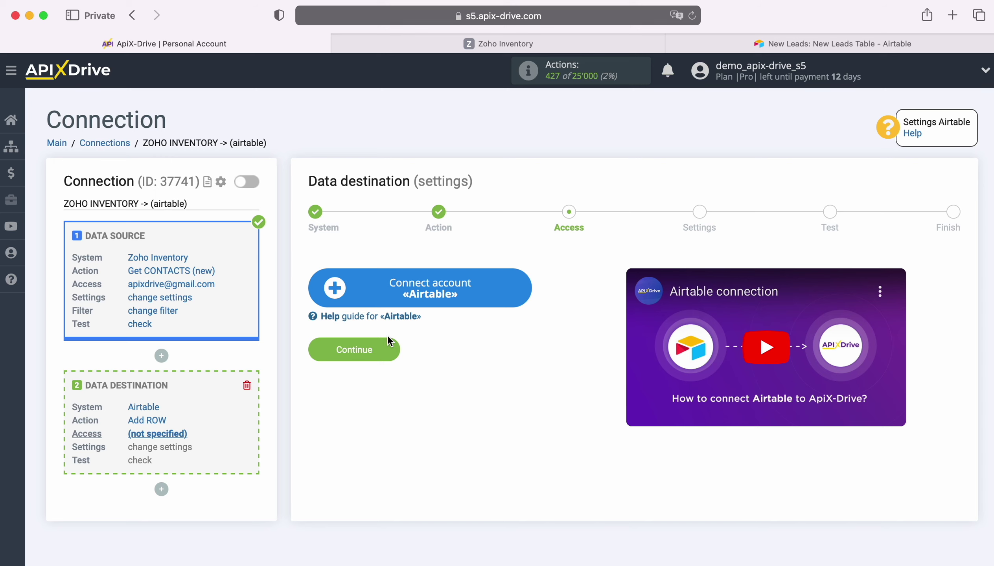
- Sign in to Airtable with the saved e-mail address and password
click(522, 283)
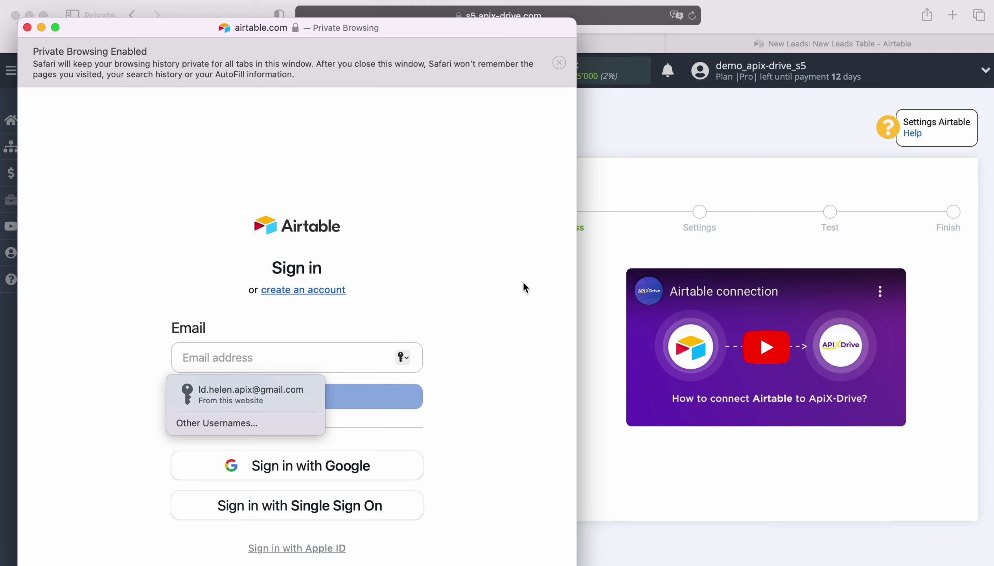
click(236, 395)
click(297, 398)
click(270, 426)
click(294, 463)
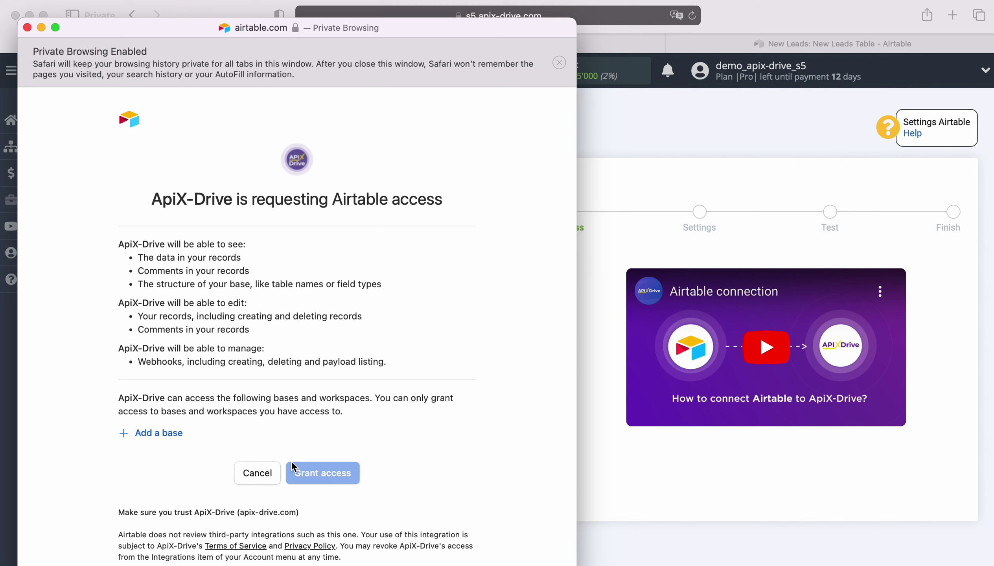
- Grant ApiX-Drive access to the New Leads and New Orders bases and select the Airtable login
click(171, 433)
click(172, 410)
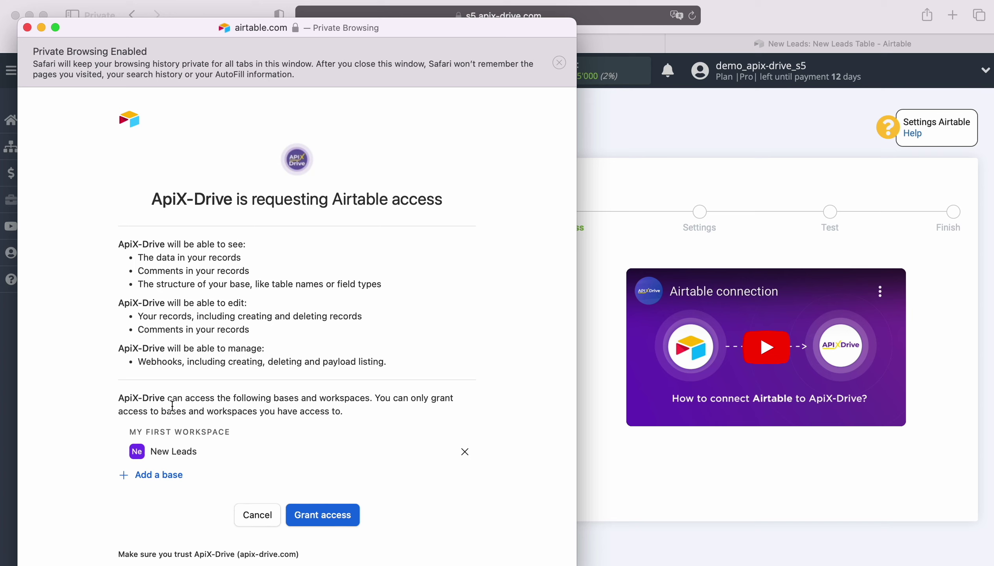
click(170, 478)
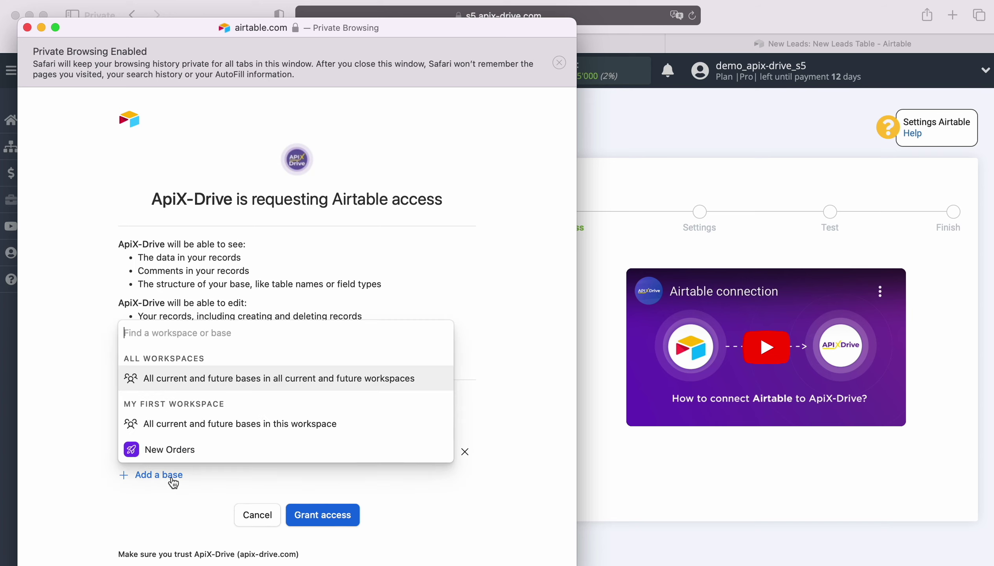
click(180, 448)
click(330, 543)
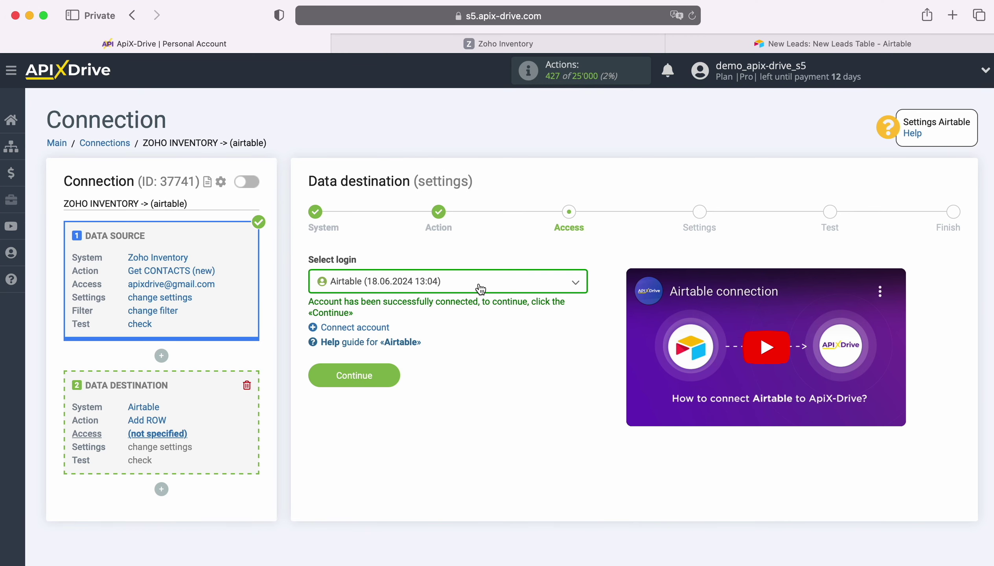
click(478, 288)
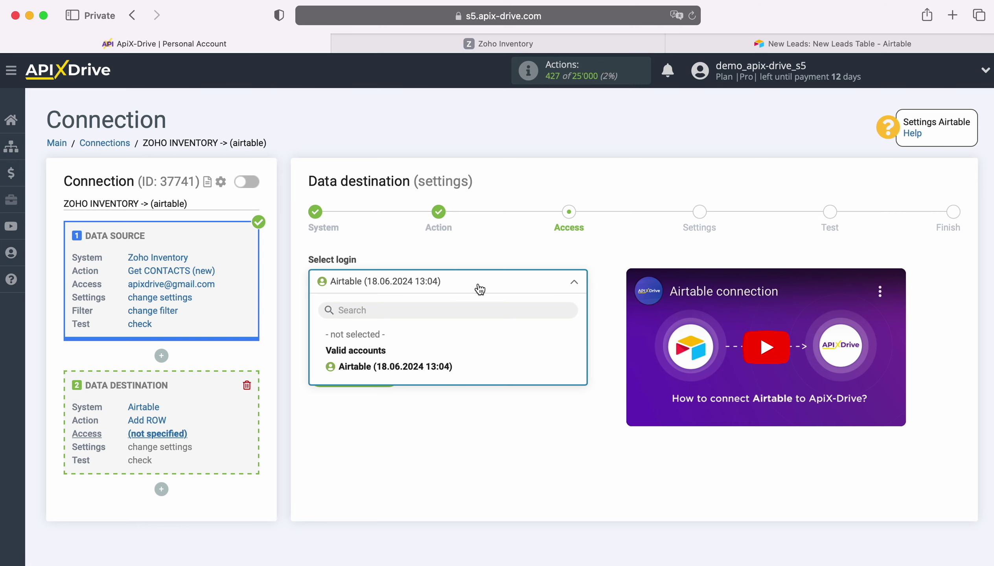
click(444, 365)
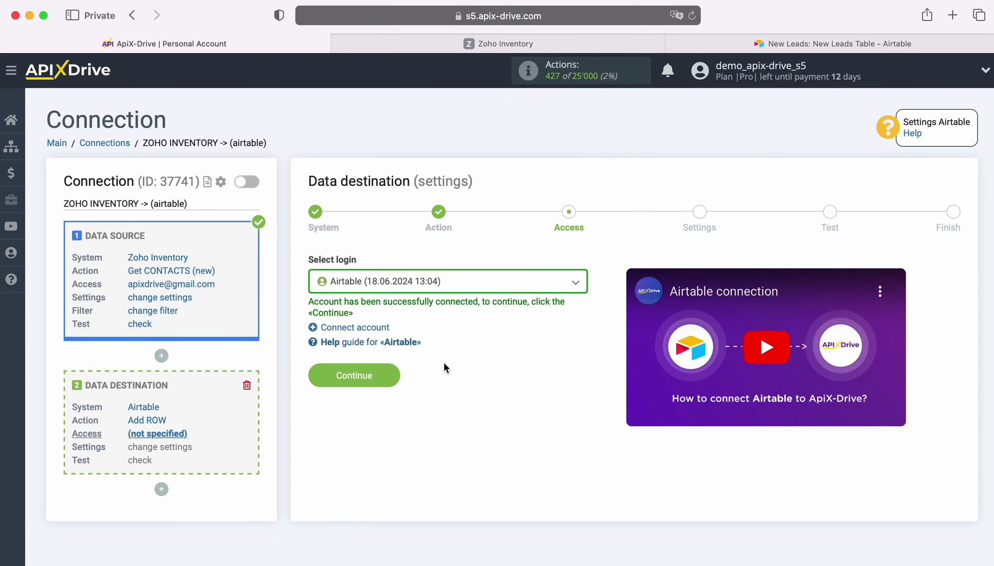
click(394, 370)
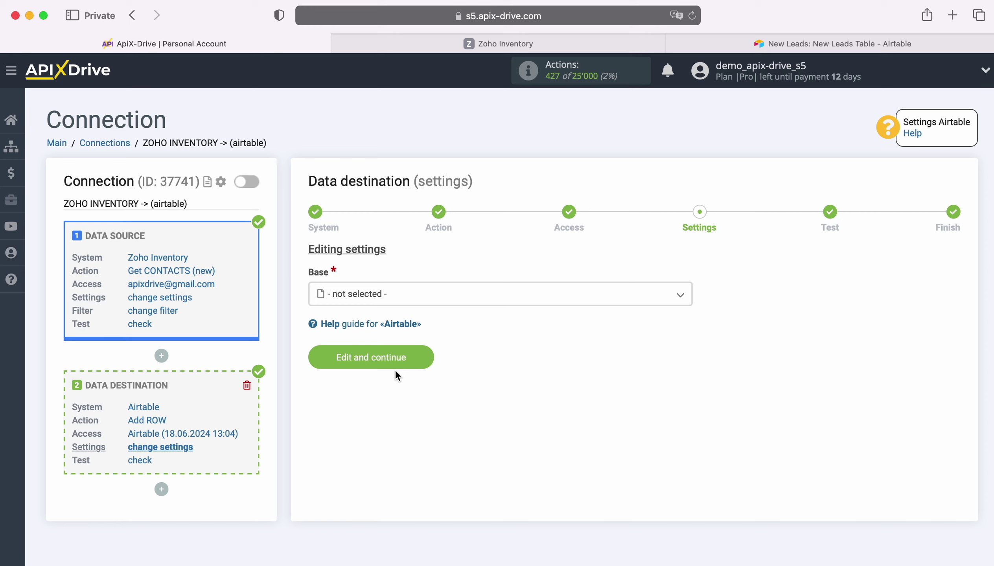
- Choose base New Leads and table New Leads Table as the destination
click(404, 301)
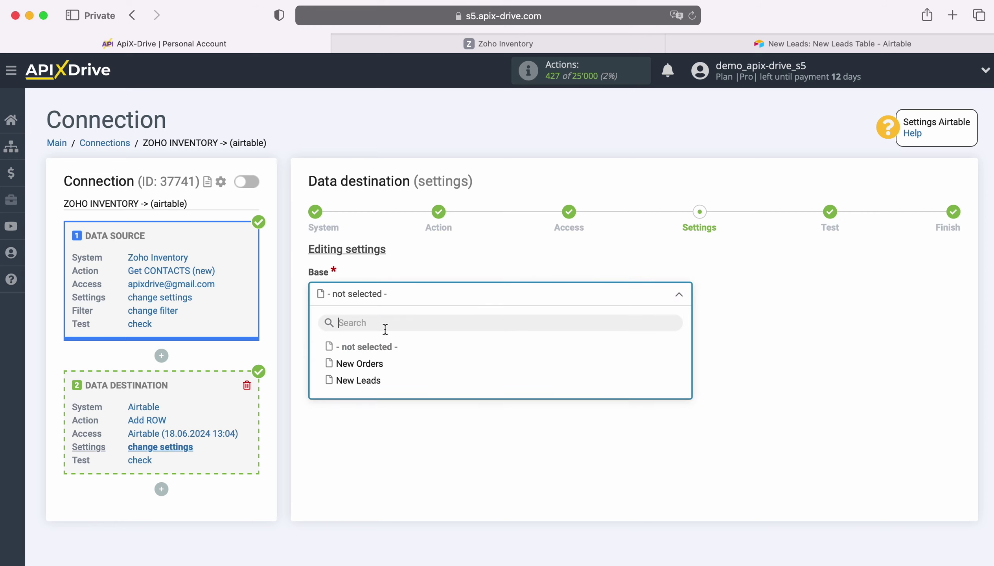
click(370, 381)
click(370, 355)
click(385, 424)
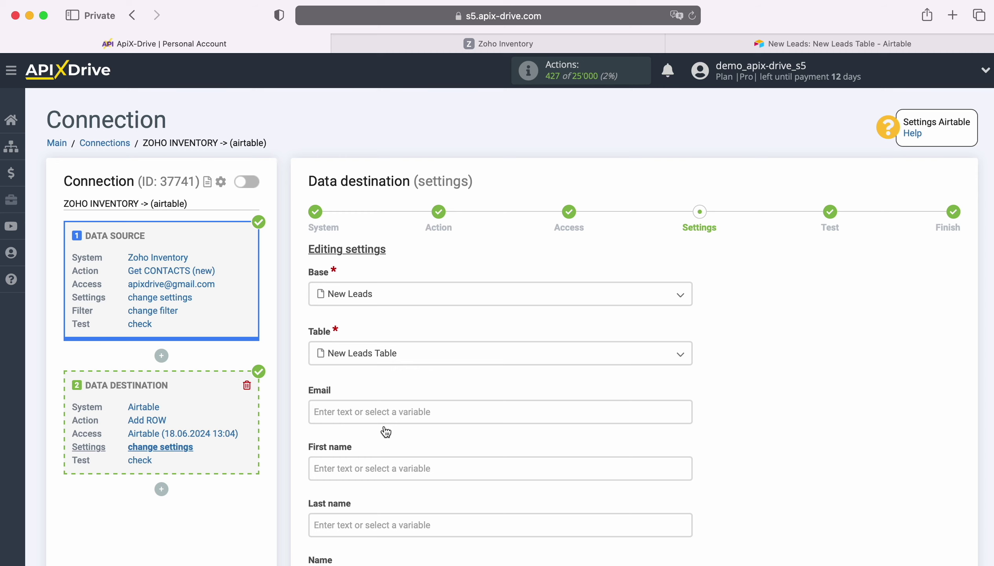
- Map Email to the contact's E-mail variable and First name to the contact's first name
click(360, 412)
scroll(574, 375, down, 3)
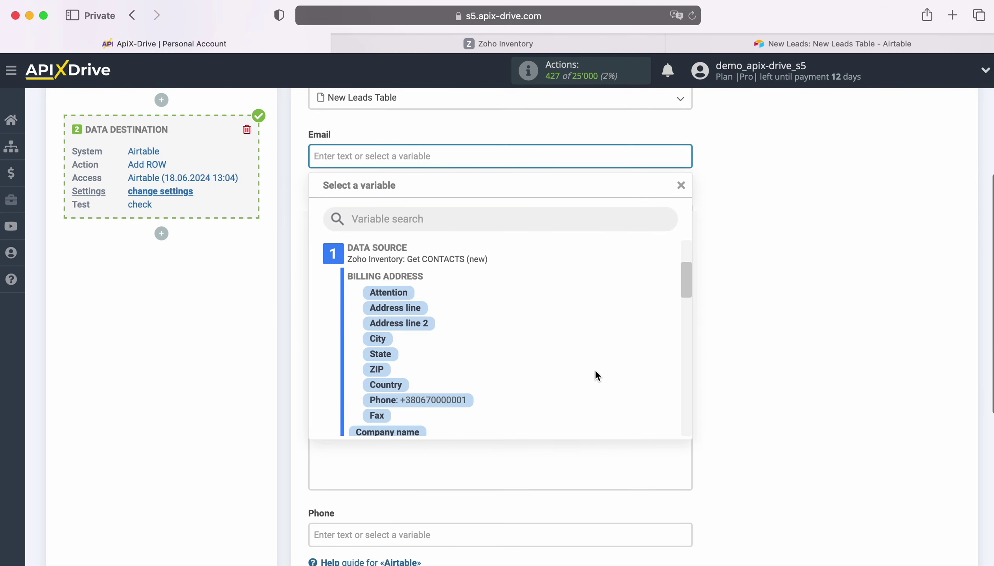
scroll(609, 364, down, 2)
scroll(610, 366, down, 3)
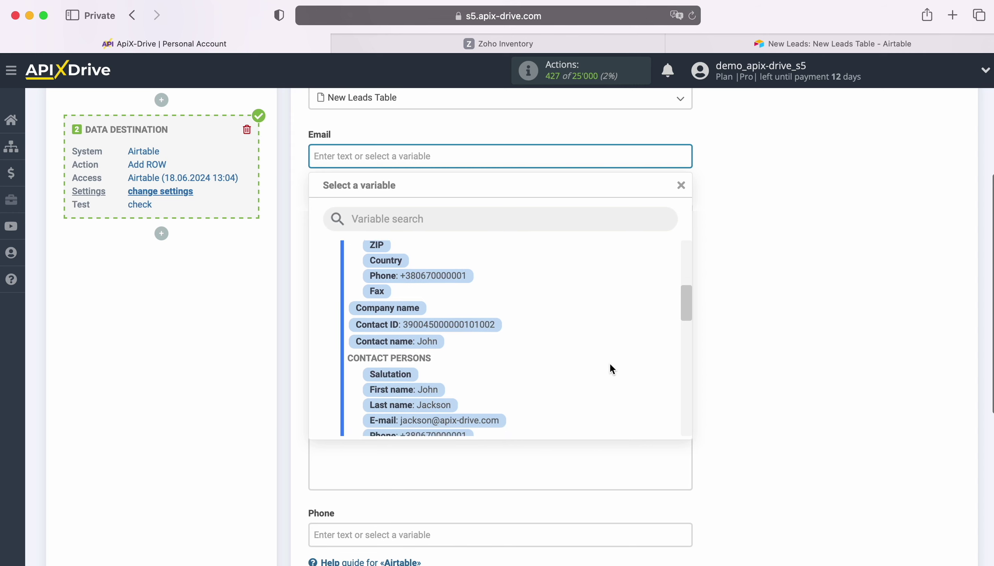
click(467, 342)
click(395, 218)
scroll(396, 219, down, 2)
scroll(583, 351, down, 5)
scroll(584, 349, down, 4)
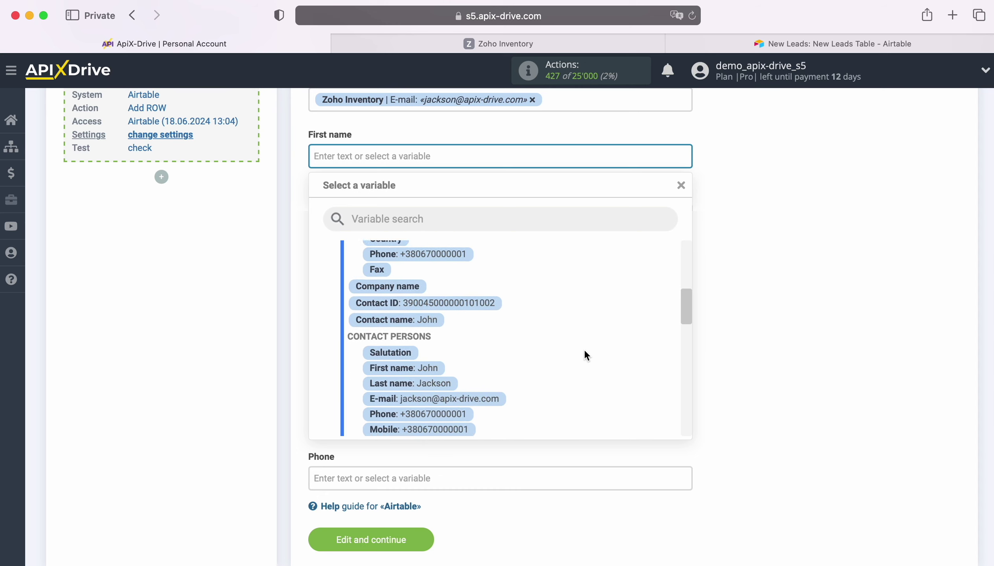
click(427, 339)
- Map Last name to the contact's last name, and Name to first plus last name
click(388, 213)
scroll(556, 350, down, 8)
scroll(554, 346, down, 2)
click(440, 348)
click(379, 212)
scroll(579, 385, down, 6)
scroll(578, 383, down, 4)
click(426, 313)
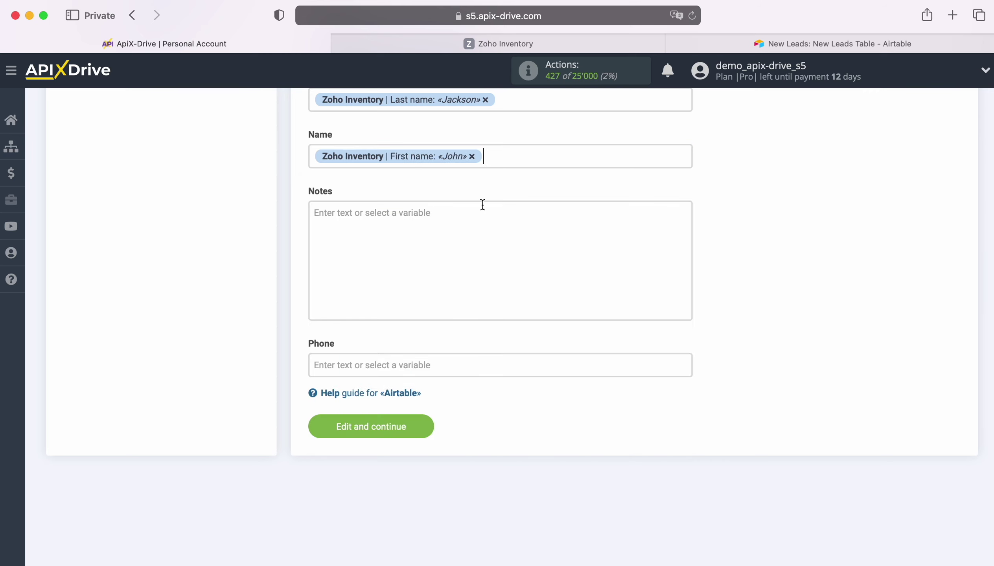
click(513, 157)
click(452, 329)
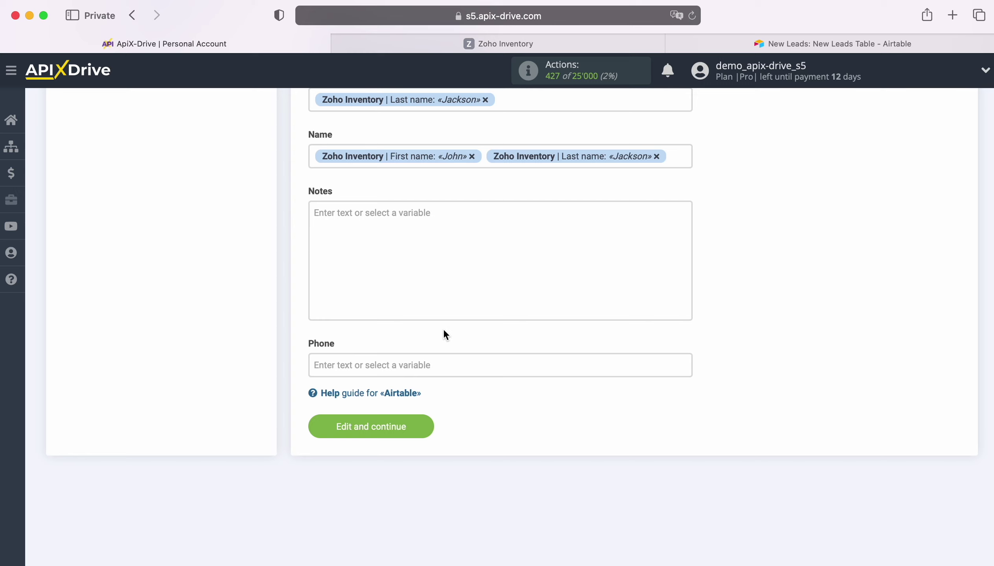
- Write 'New Contact from Zoho Inventory' in Notes and map Phone to the contact's phone variable
click(385, 227)
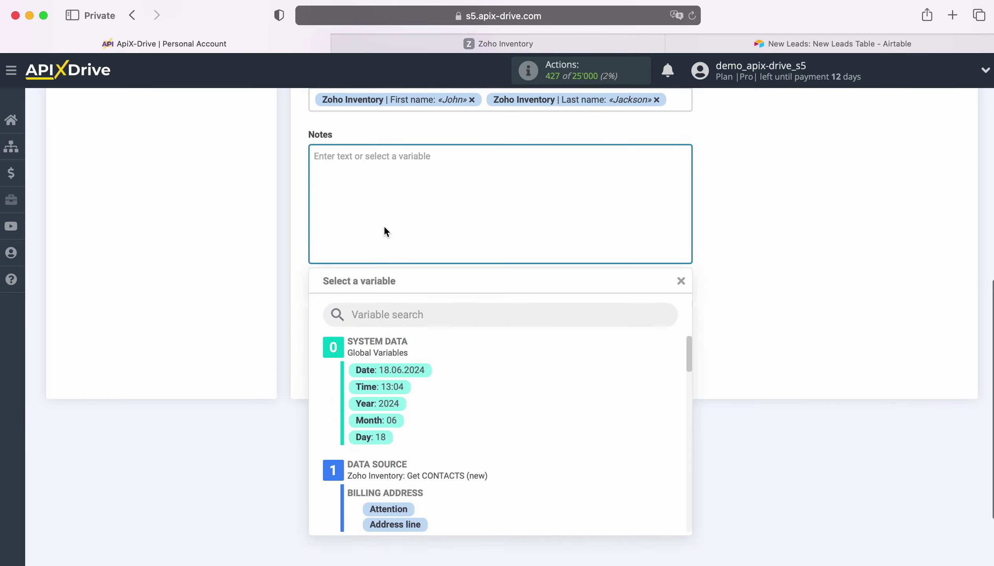
text(New Contact)
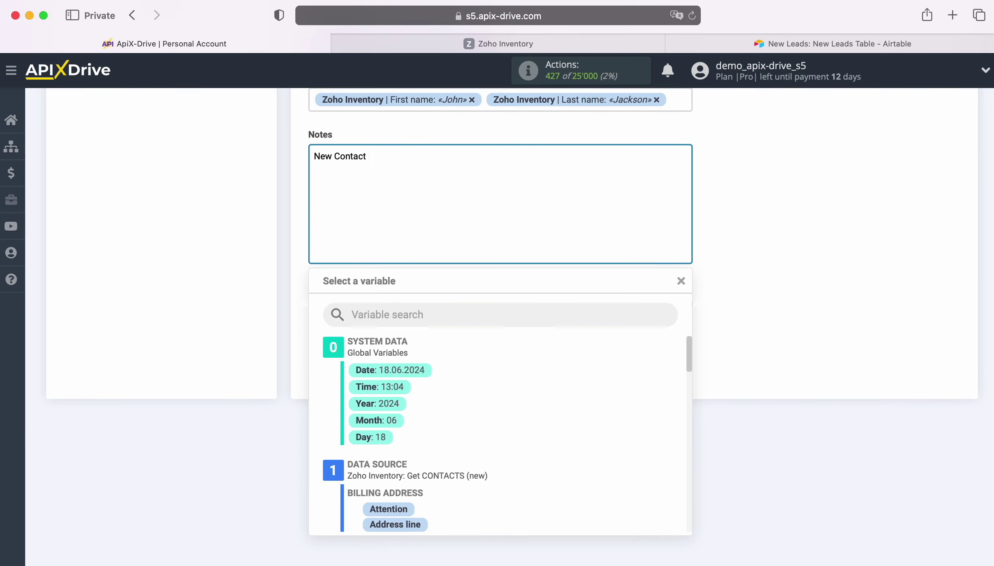
text(from Zoho Inventory)
click(214, 241)
click(386, 309)
scroll(615, 381, down, 10)
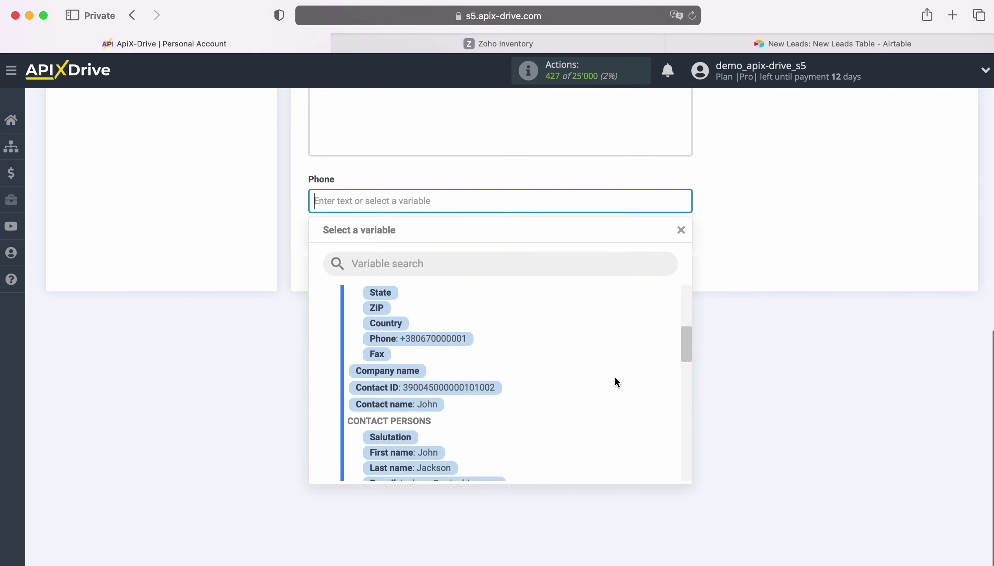
scroll(614, 376, down, 3)
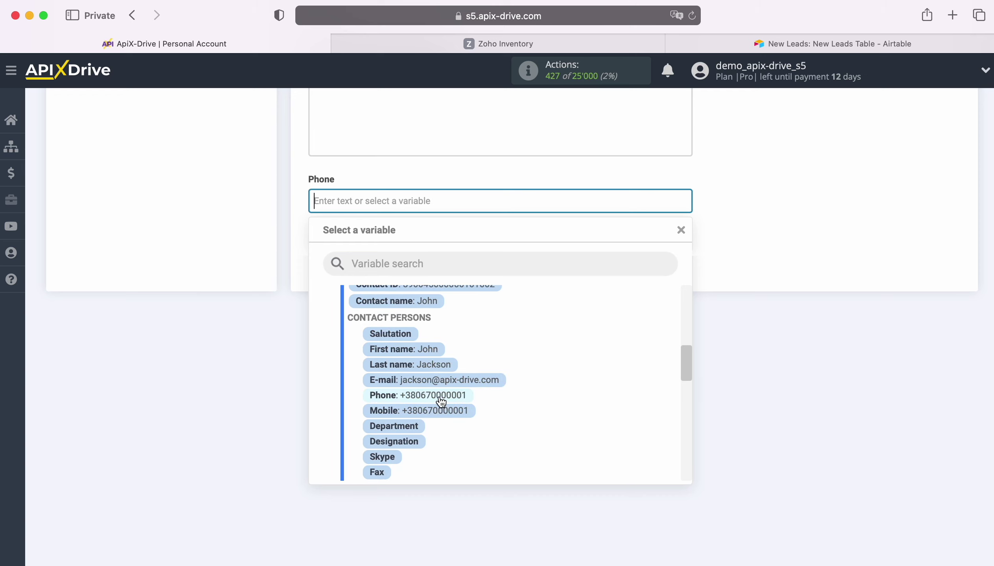
click(439, 397)
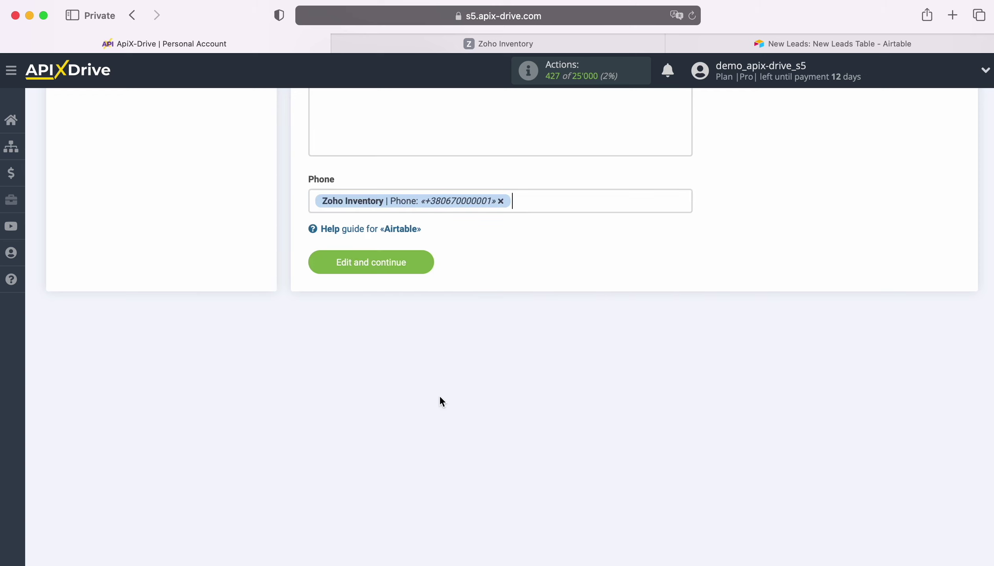
- Save the mapping, send test data to Airtable, and check the new contact row in New Leads Table
click(423, 258)
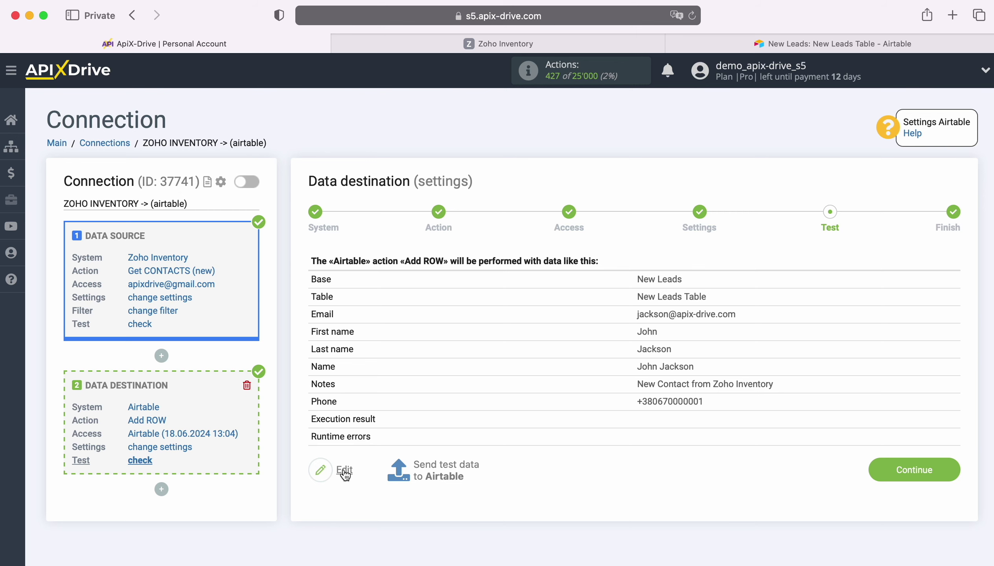
click(444, 464)
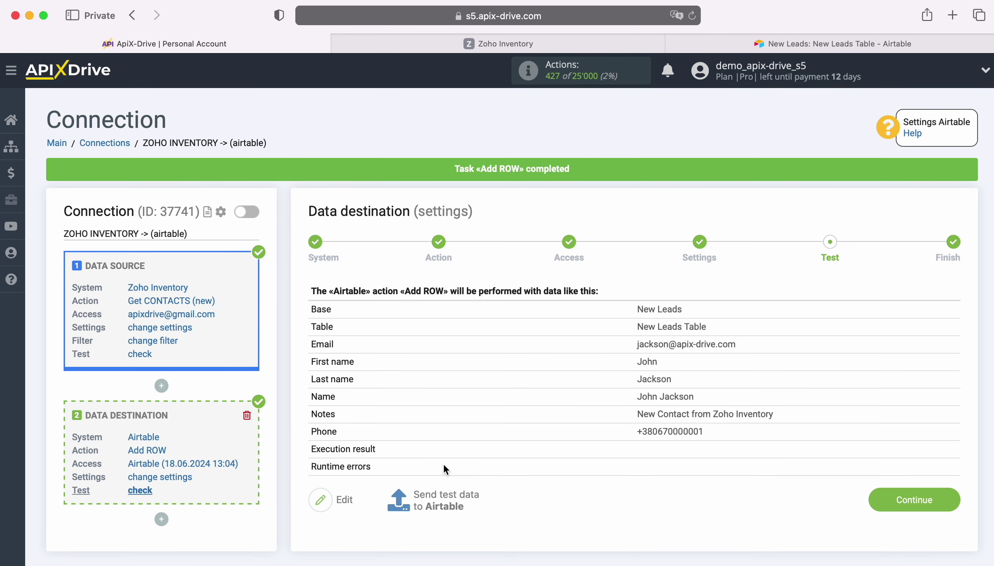
click(733, 47)
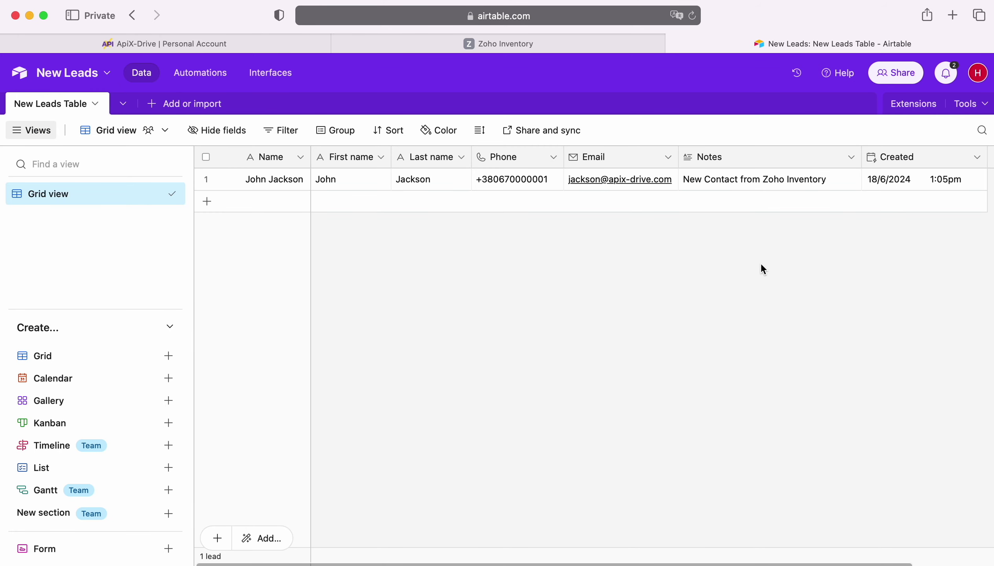
- Finish the destination setup, enable auto-update, and set the update interval to 5 minutes
click(297, 47)
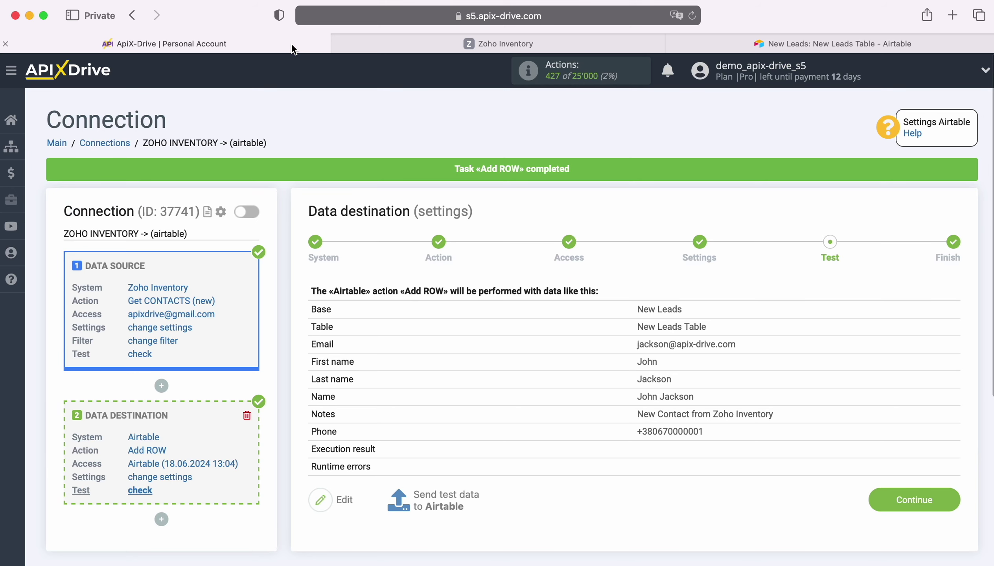
click(948, 496)
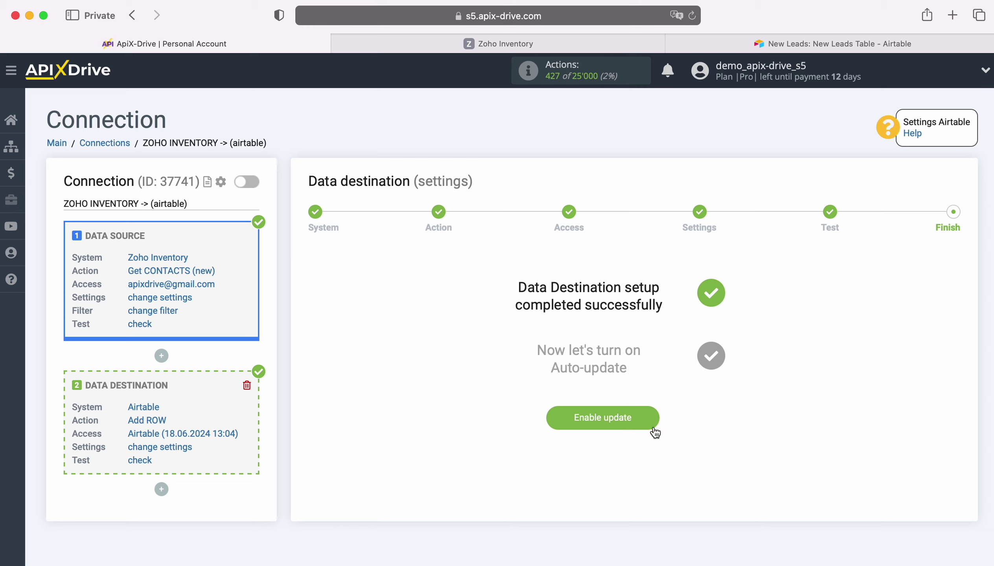
click(648, 414)
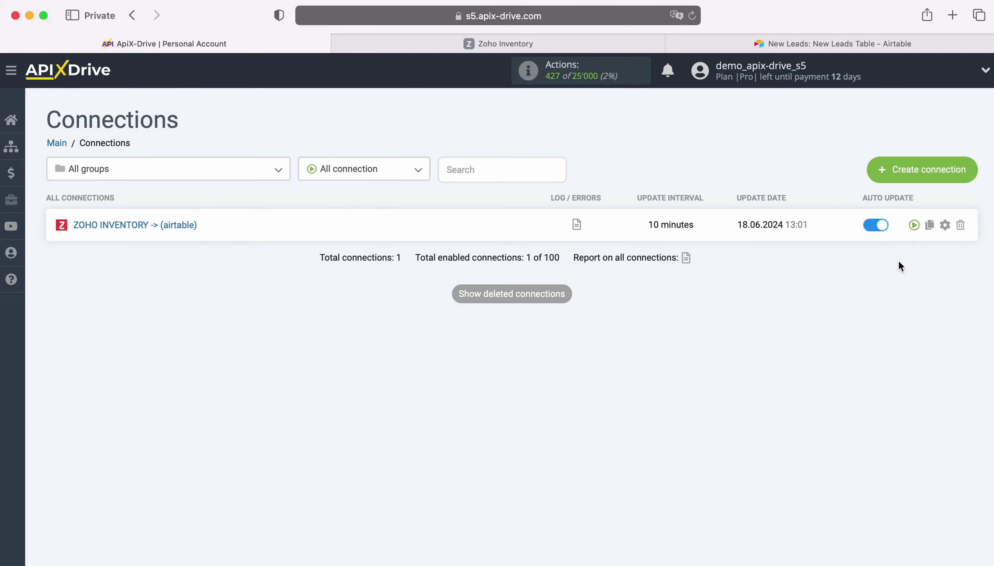
click(944, 225)
click(555, 324)
click(527, 303)
click(541, 394)
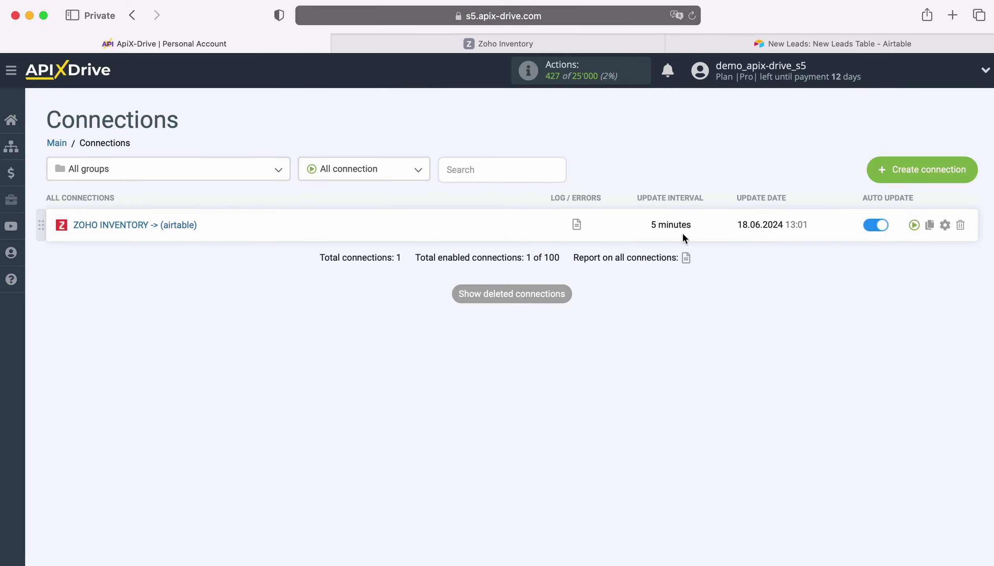